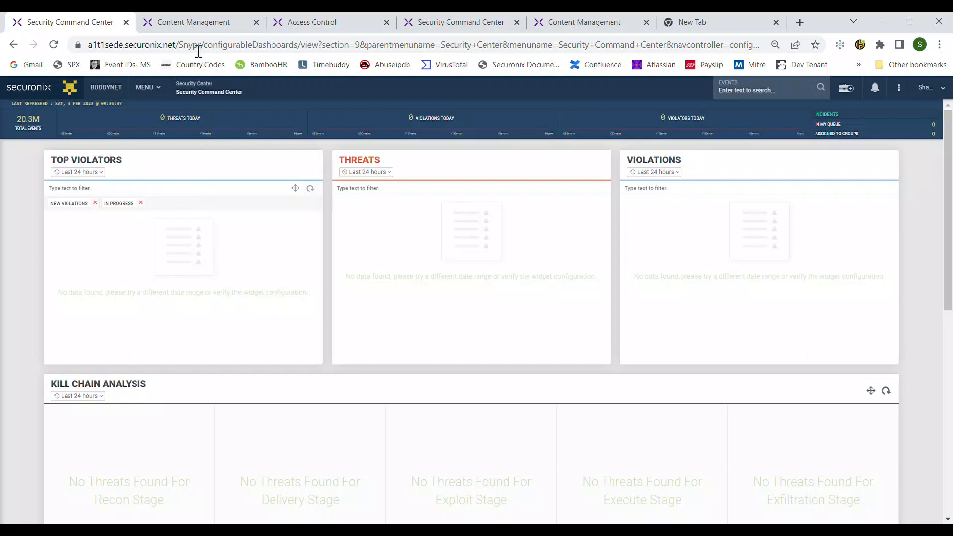
Step: Review the ROLE_CONTENT_ADMIN role assigned in the Access Control user details, then return to Content Management
{"action": "left_click", "coordinate": [278, 21]}
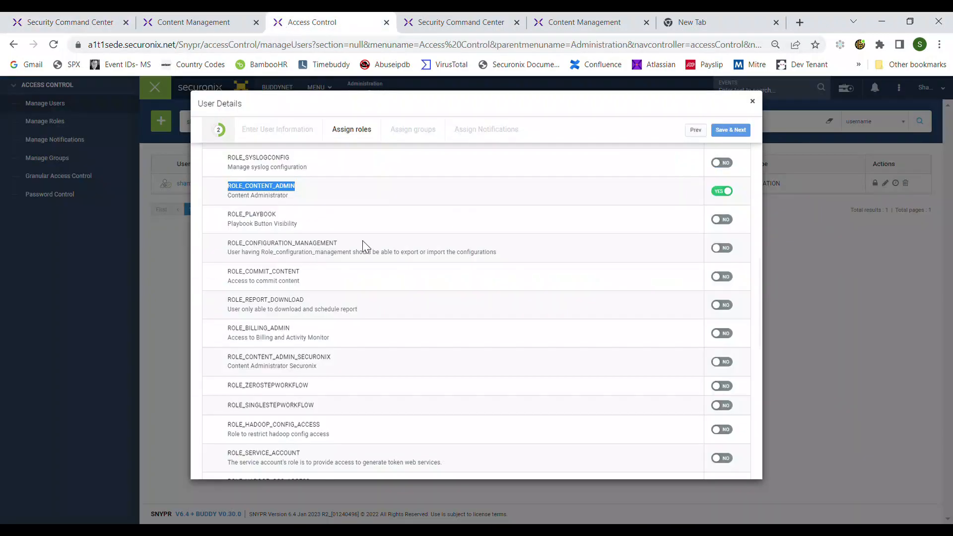
{"action": "left_click", "coordinate": [225, 191]}
{"action": "left_click_drag", "start_coordinate": [226, 191], "coordinate": [296, 194]}
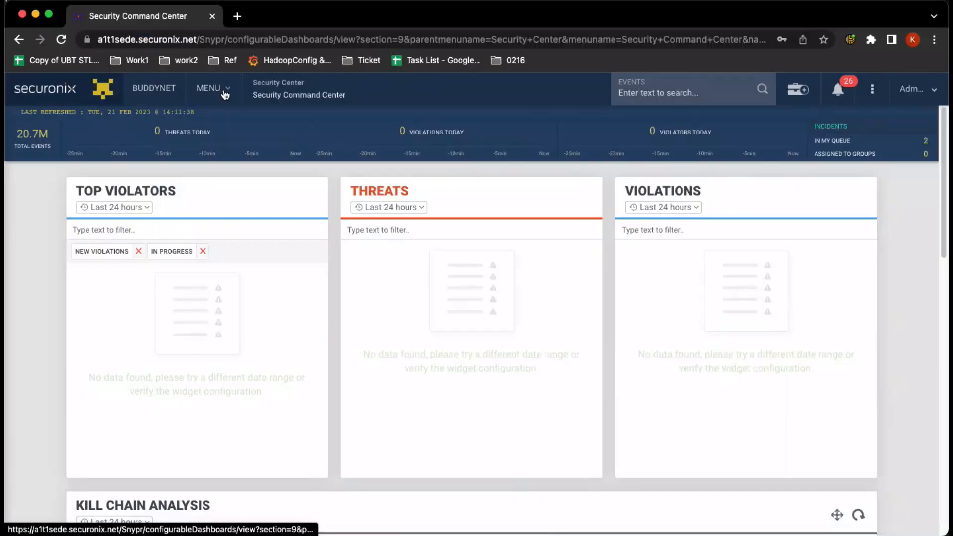
{"action": "left_click", "coordinate": [211, 88]}
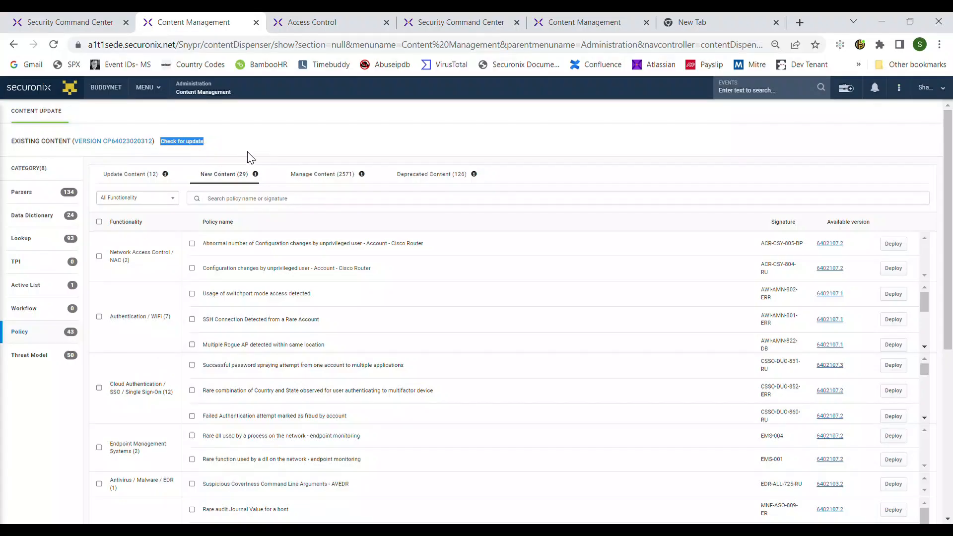
Step: Examine the existing content version and the update check link on the Content Update page
{"action": "left_click", "coordinate": [246, 138]}
{"action": "left_click_drag", "start_coordinate": [77, 150], "coordinate": [154, 158]}
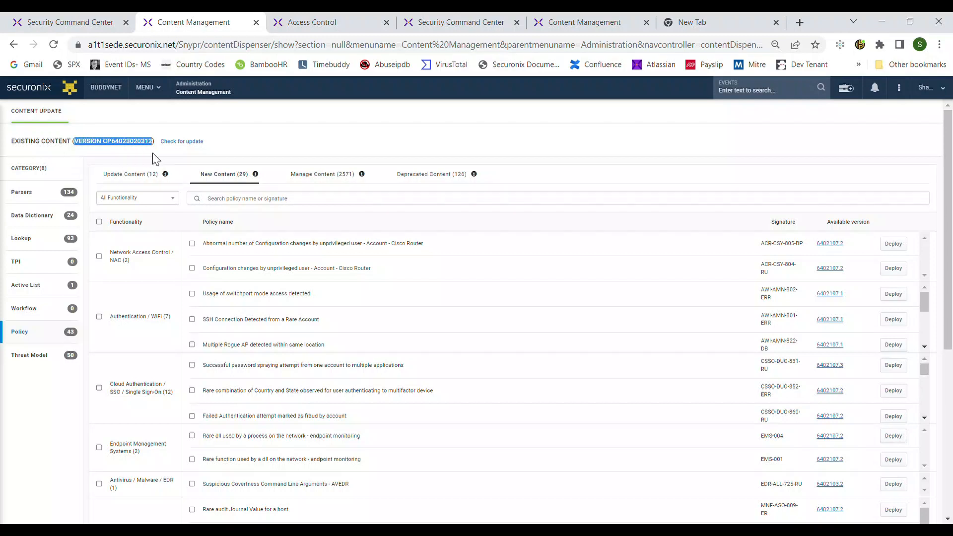
{"action": "left_click", "coordinate": [114, 158]}
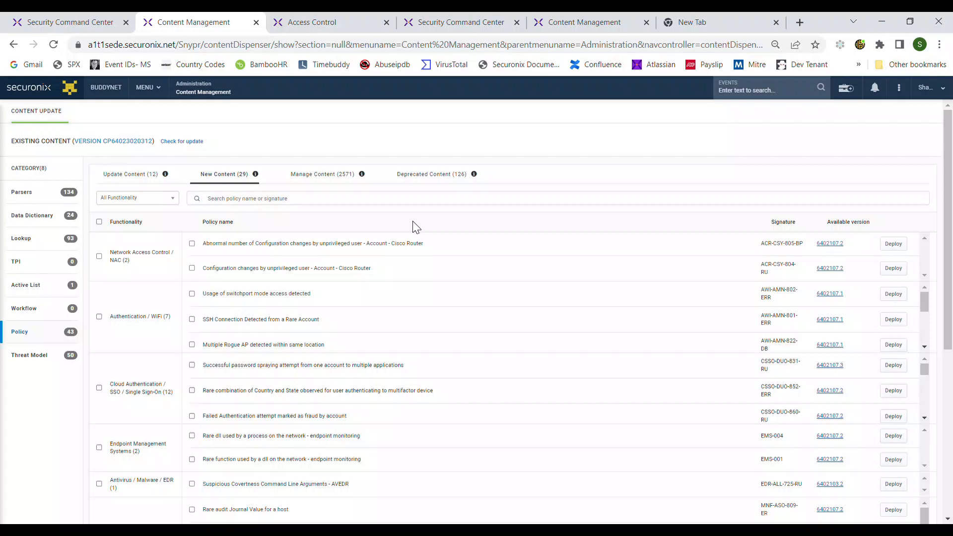
Step: View the What's New notes for the first new policy's available version
{"action": "left_click", "coordinate": [831, 244]}
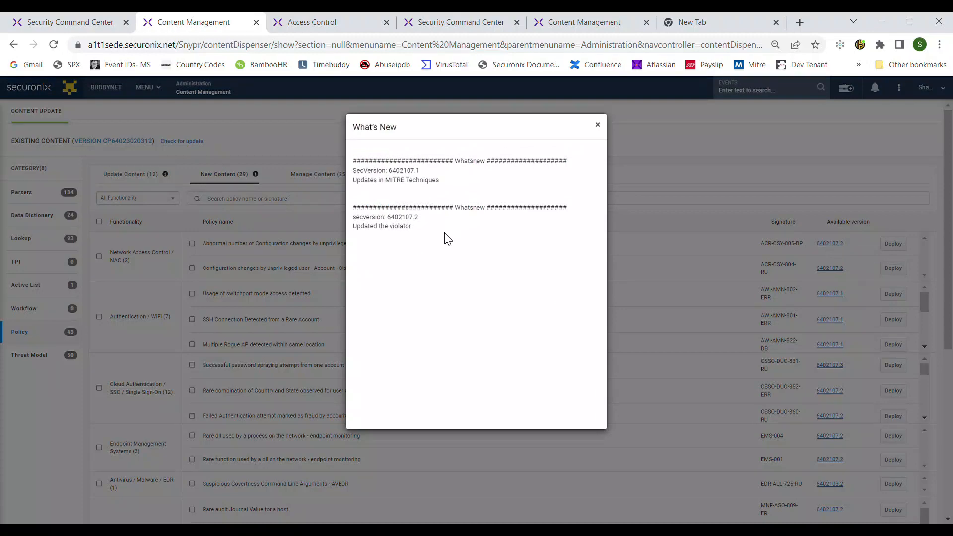
{"action": "left_click", "coordinate": [597, 124]}
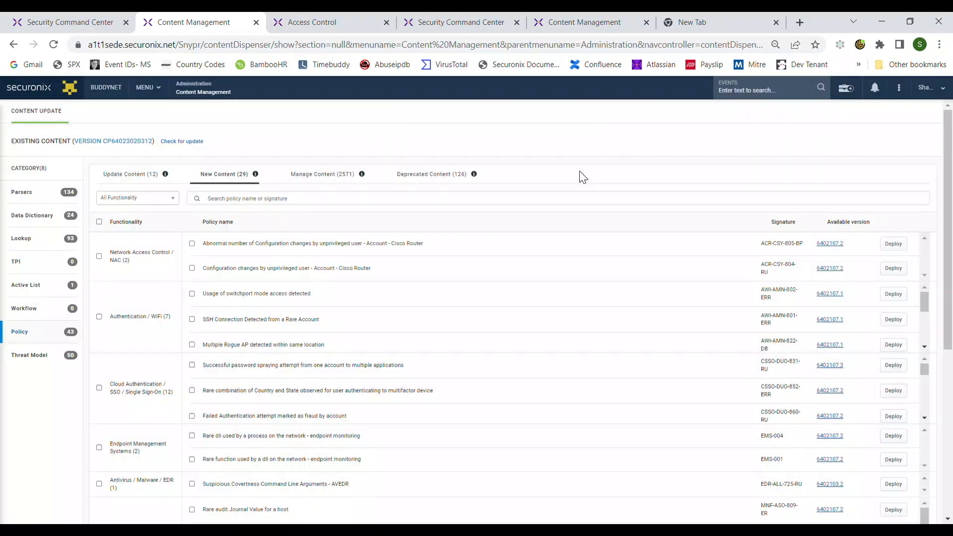
Step: Select only the 'Successful password spraying attempt from one account to multiple applications' policy among the new content
{"action": "left_click", "coordinate": [192, 365]}
{"action": "left_click", "coordinate": [192, 393]}
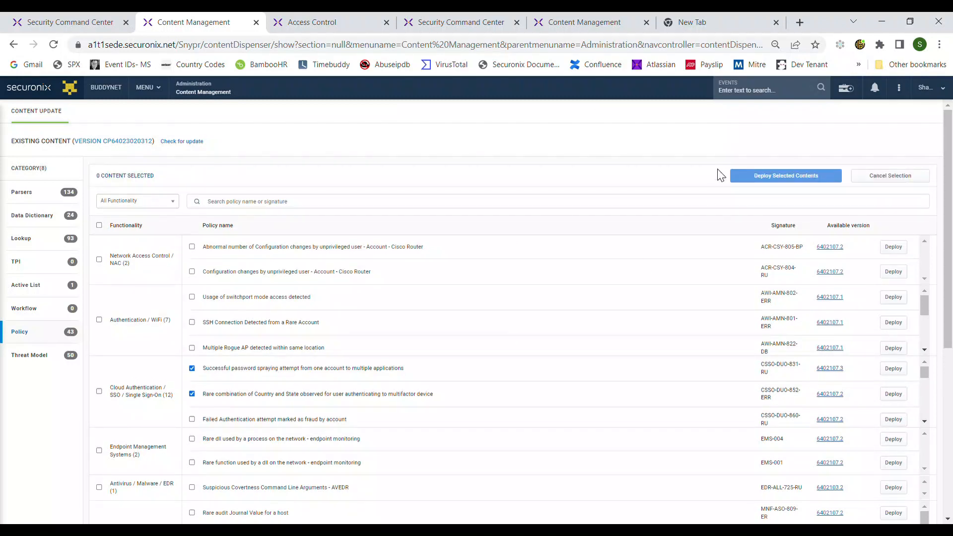
{"action": "left_click", "coordinate": [192, 394]}
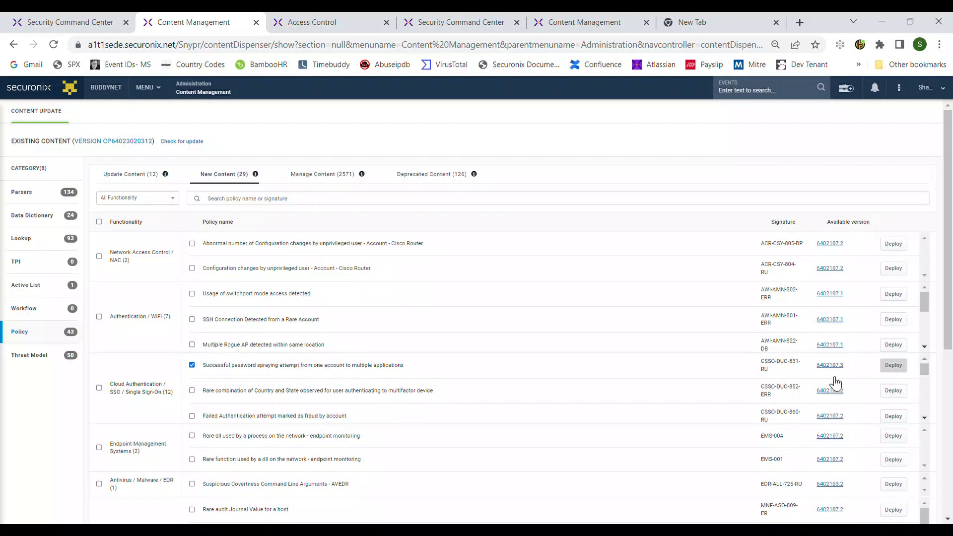
{"action": "left_click", "coordinate": [893, 365]}
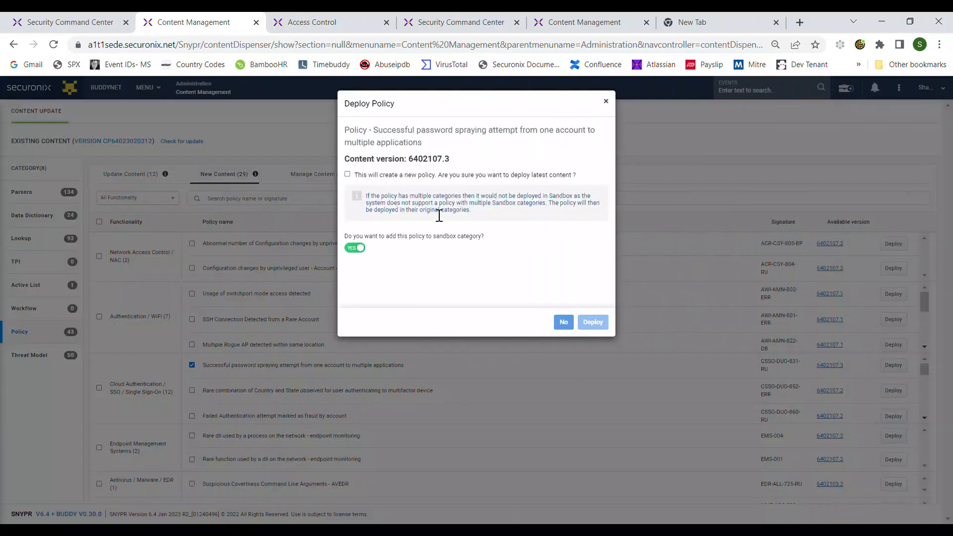
{"action": "left_click", "coordinate": [347, 174]}
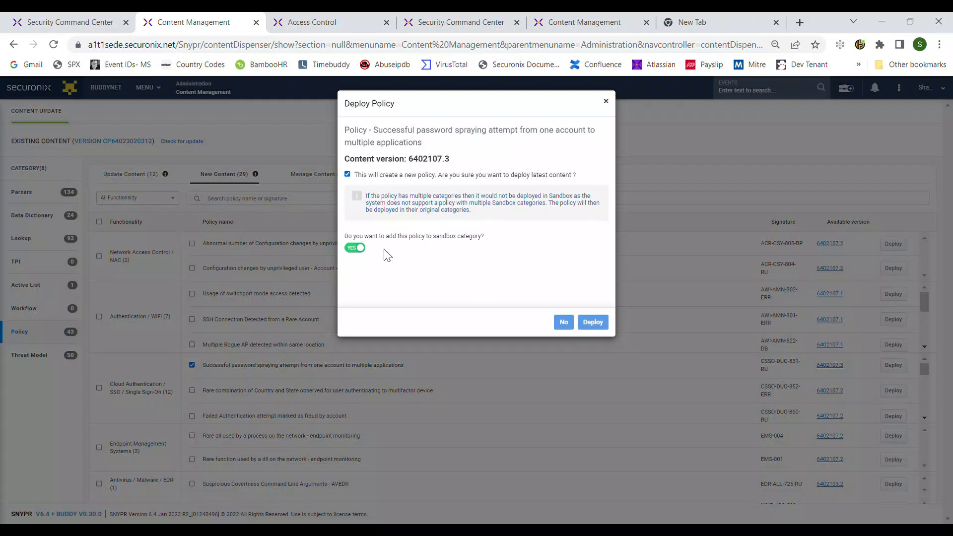
{"action": "left_click", "coordinate": [355, 253]}
{"action": "left_click", "coordinate": [606, 102]}
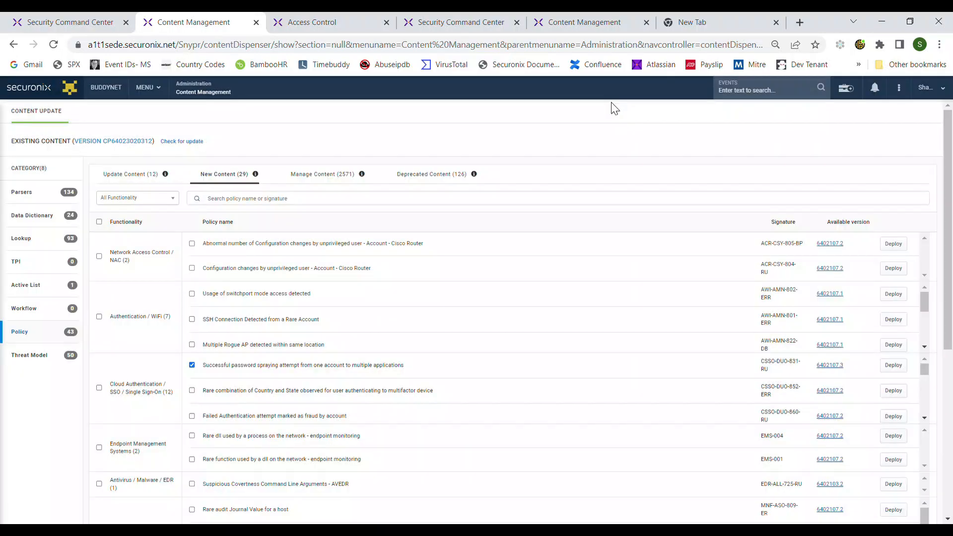
Step: Filter the new content by the Cloud Authentication / SSO / Single Sign-On functionality
{"action": "left_click", "coordinate": [158, 201]}
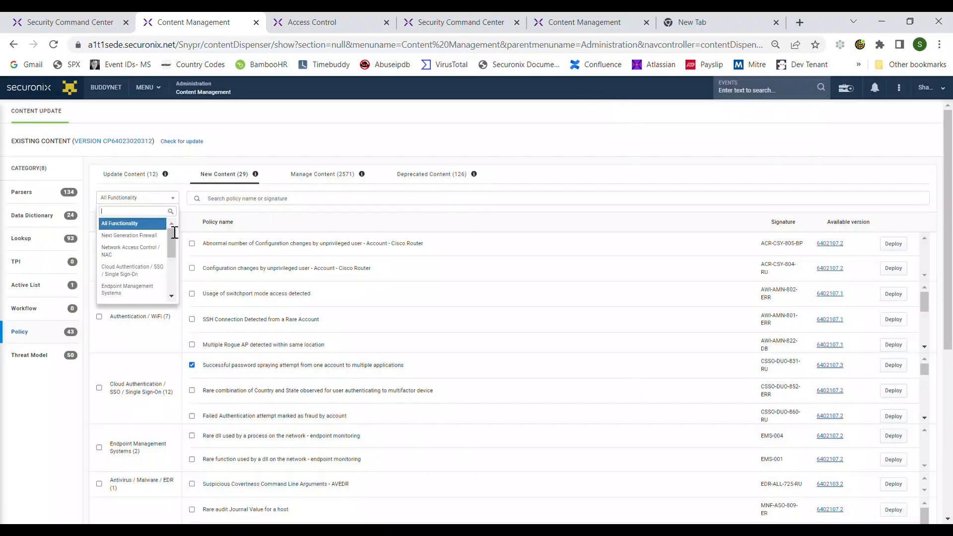
{"action": "left_click", "coordinate": [140, 274]}
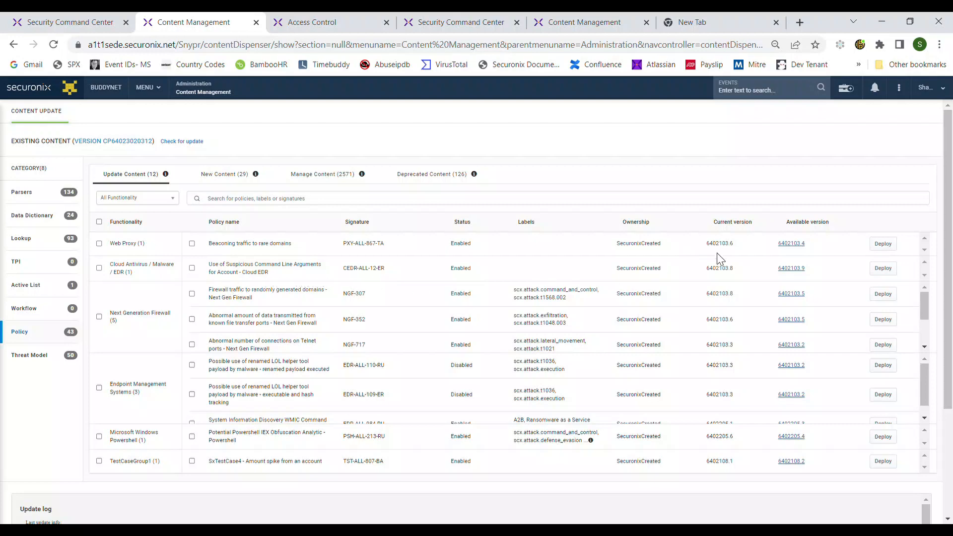
Step: Compare current and available versions in Update Content and read the What's New notes for a policy update
{"action": "left_click_drag", "start_coordinate": [710, 244], "coordinate": [734, 255]}
{"action": "left_click", "coordinate": [792, 243]}
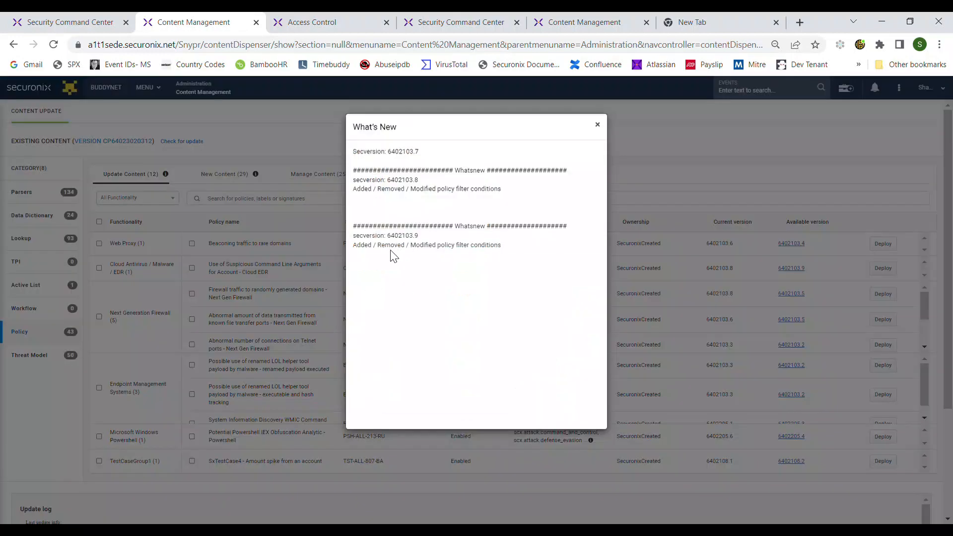
{"action": "left_click_drag", "start_coordinate": [354, 247], "coordinate": [519, 254]}
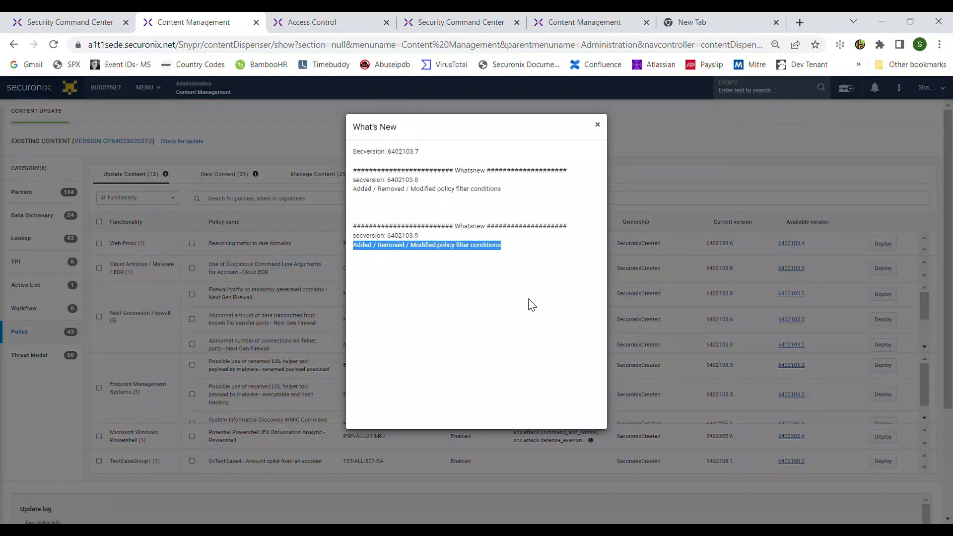
{"action": "left_click", "coordinate": [598, 126]}
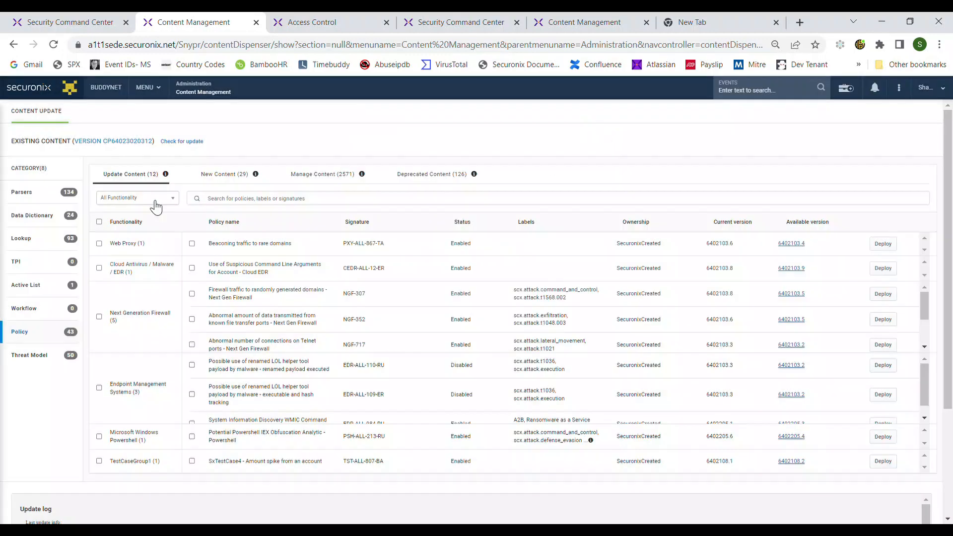
Step: Browse the Deprecated Content list, selecting and deselecting the Exchange-CAAU client application policy
{"action": "scroll", "coordinate": [432, 121], "scroll_direction": "down", "scroll_amount": 1}
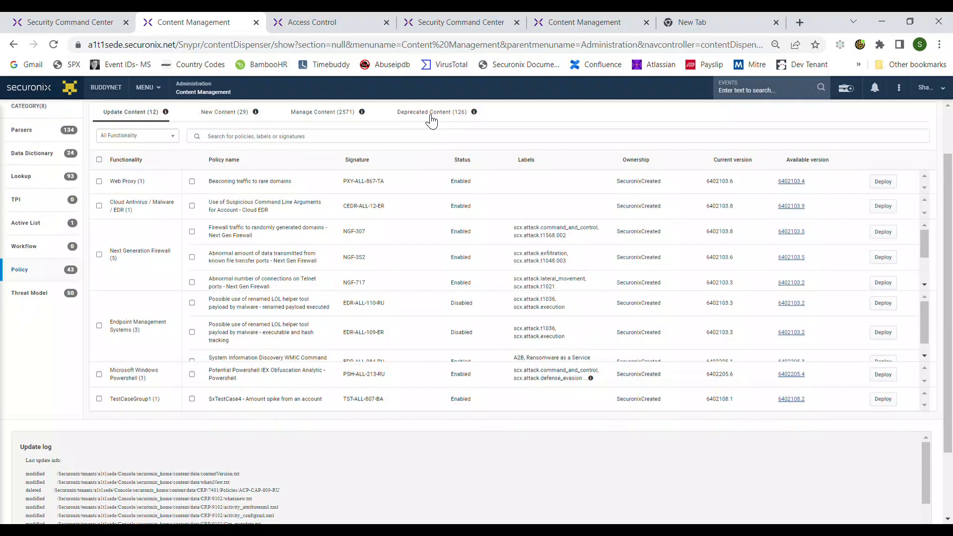
{"action": "left_click", "coordinate": [431, 118]}
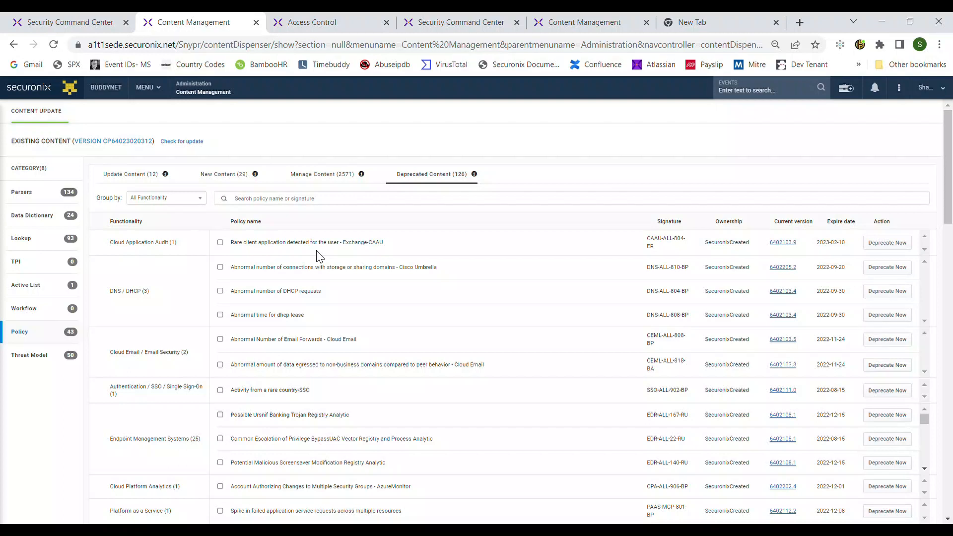
{"action": "left_click", "coordinate": [220, 242]}
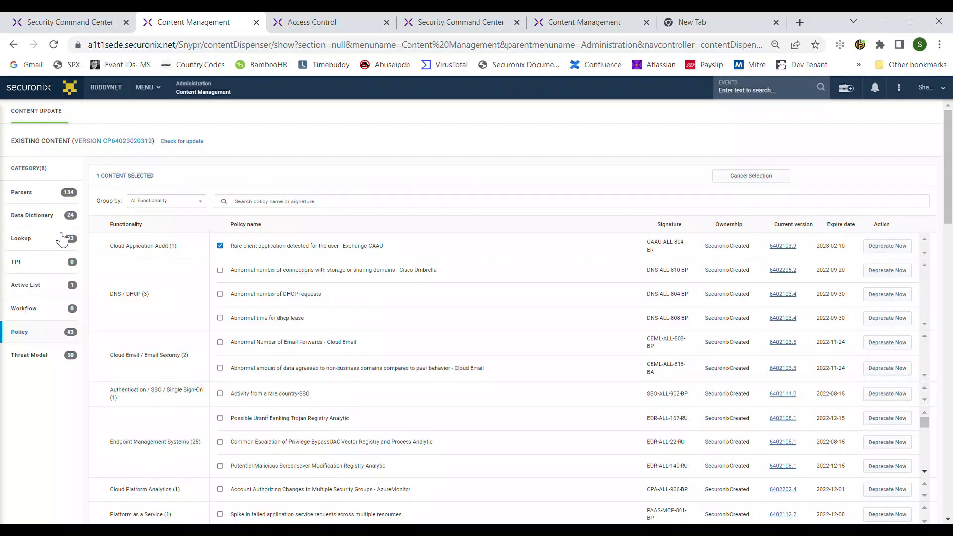
{"action": "left_click", "coordinate": [219, 246]}
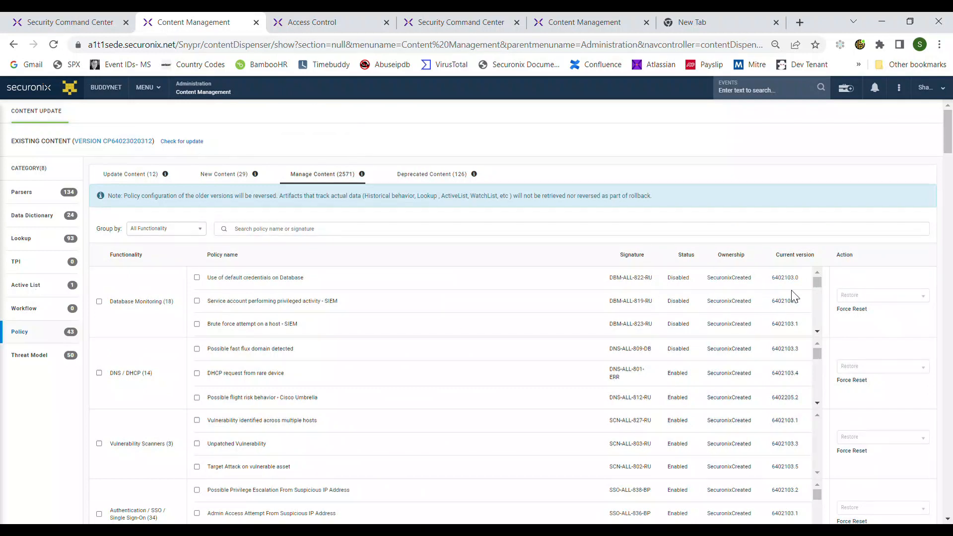
{"action": "left_click", "coordinate": [197, 277]}
{"action": "left_click", "coordinate": [865, 297]}
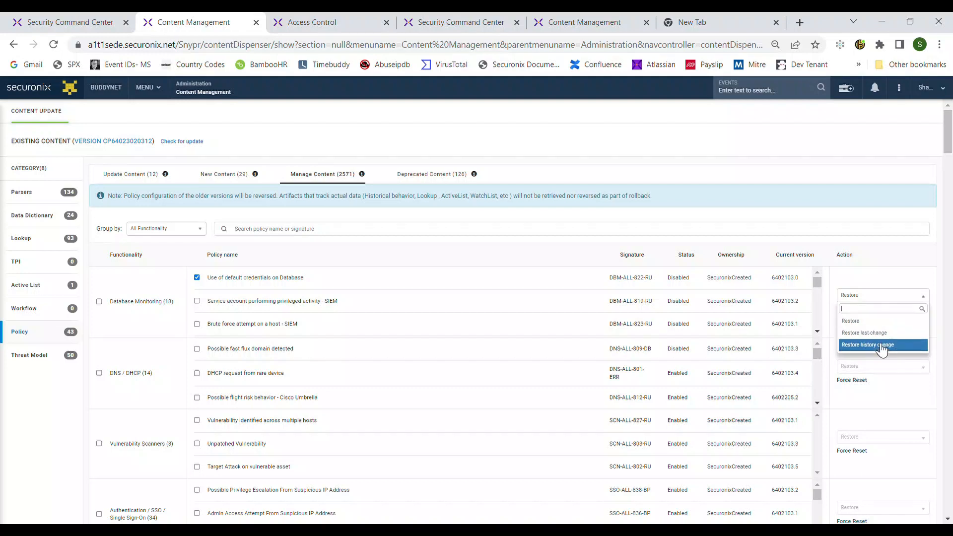
{"action": "left_click", "coordinate": [783, 285]}
{"action": "double_click", "coordinate": [780, 285]}
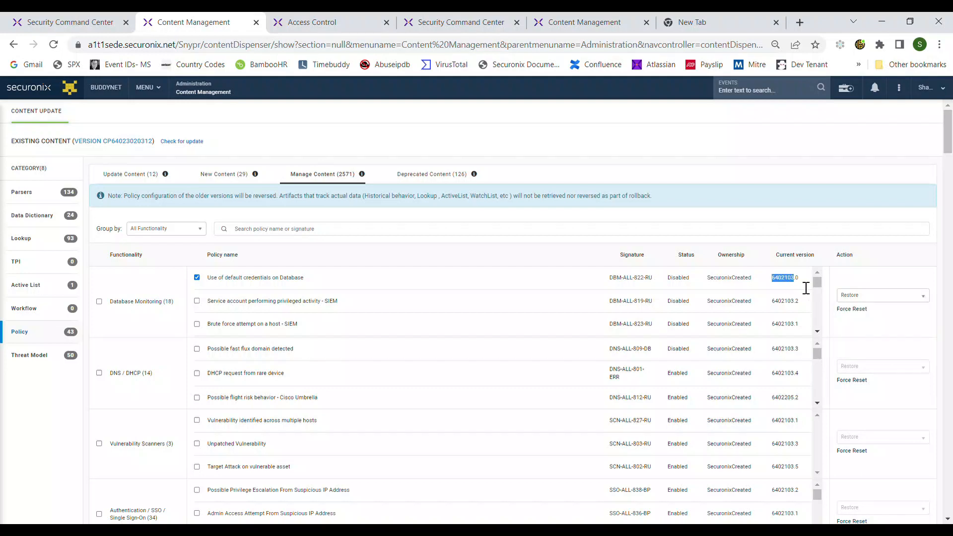
{"action": "left_click", "coordinate": [853, 297]}
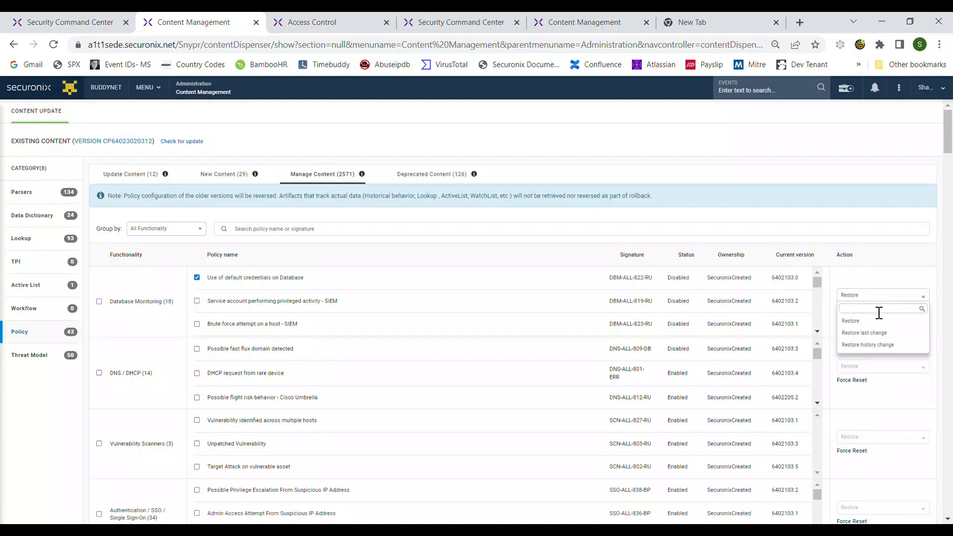
{"action": "left_click", "coordinate": [197, 278]}
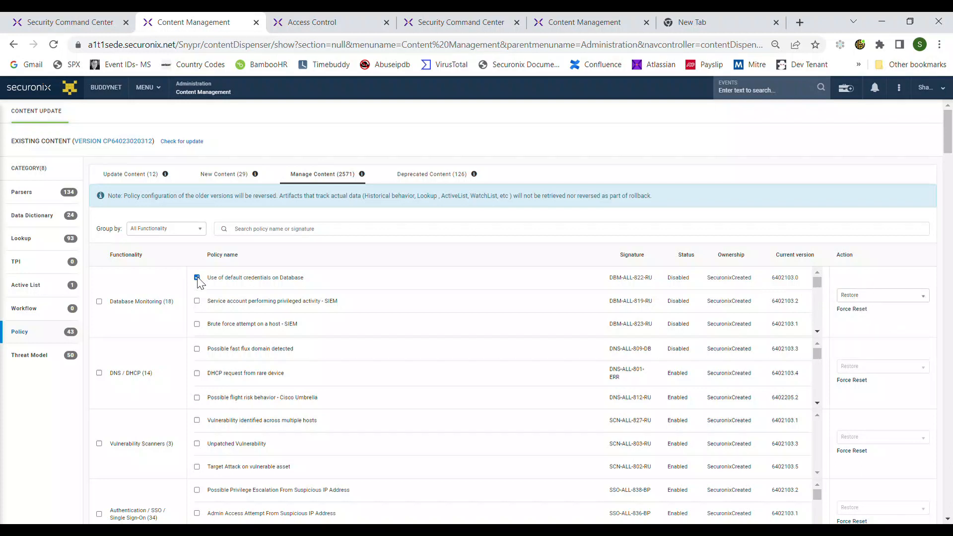
Step: Try to restore the 'DHCP request from rare device' policy via history change to version 6402103.1
{"action": "left_click", "coordinate": [197, 373]}
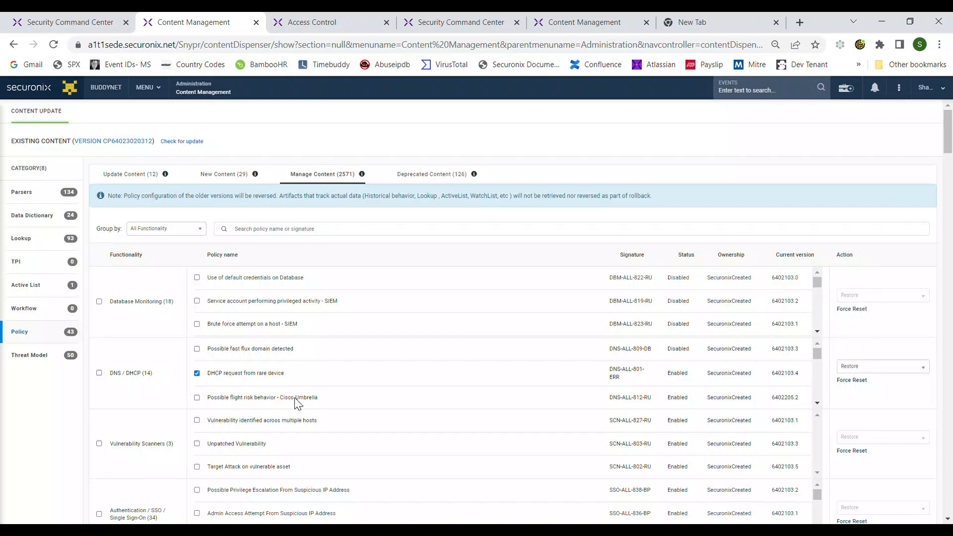
{"action": "left_click", "coordinate": [892, 370]}
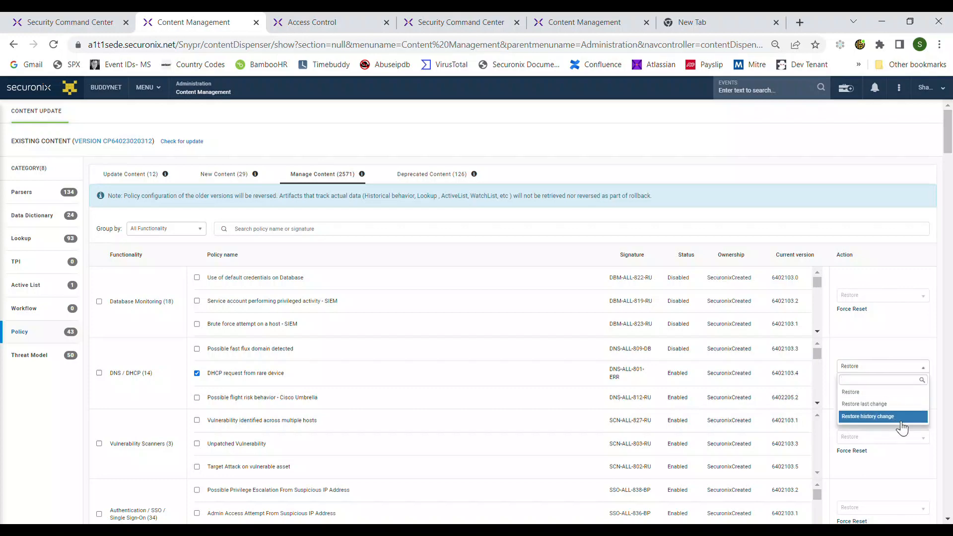
{"action": "left_click", "coordinate": [897, 420]}
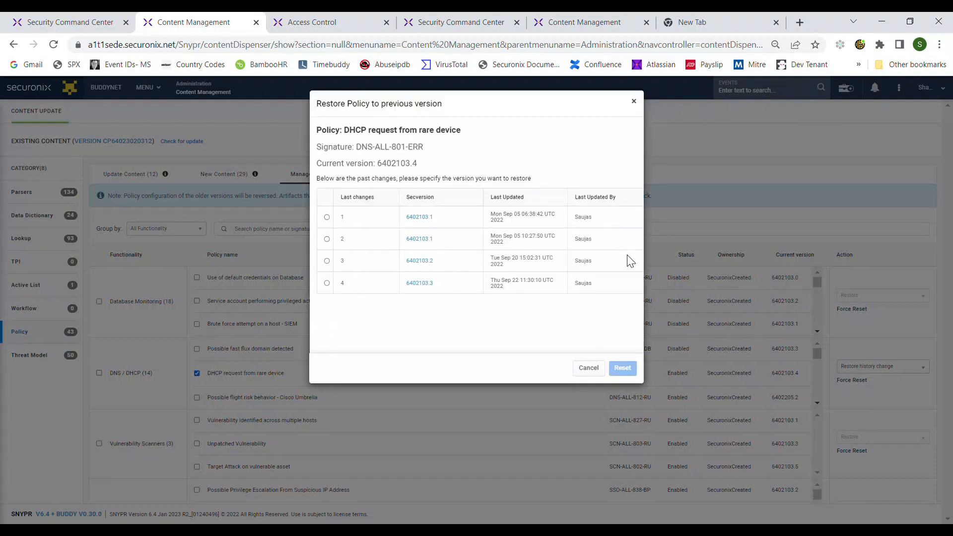
{"action": "left_click", "coordinate": [327, 239]}
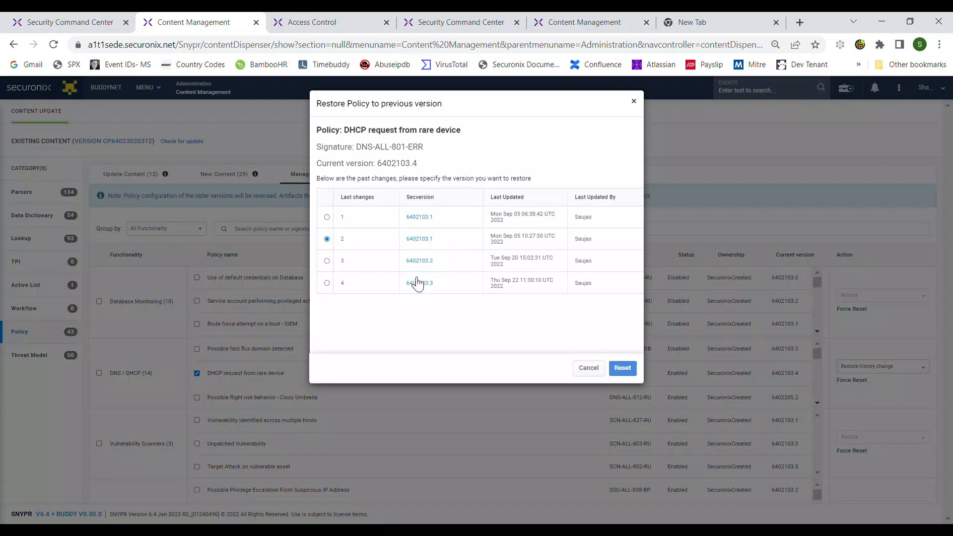
{"action": "double_click", "coordinate": [419, 239]}
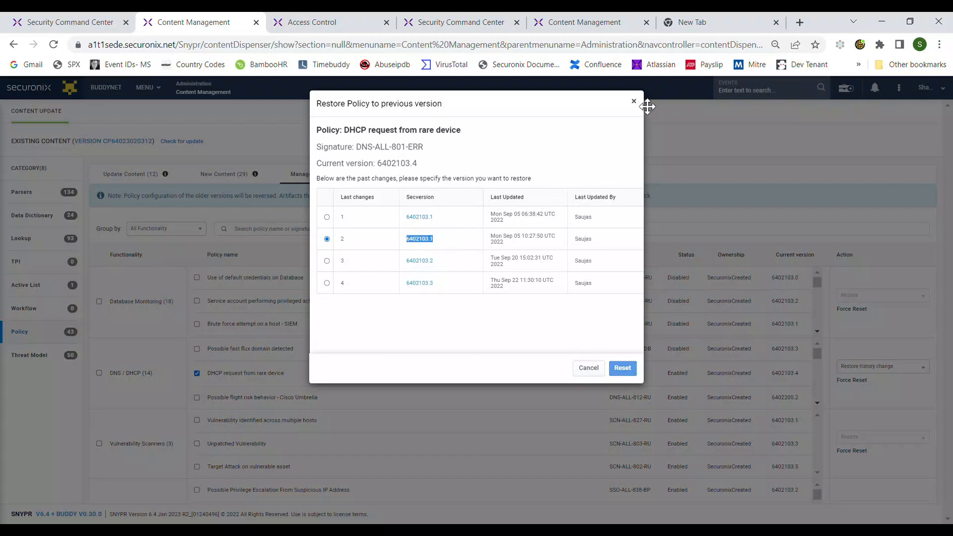
{"action": "left_click", "coordinate": [634, 102]}
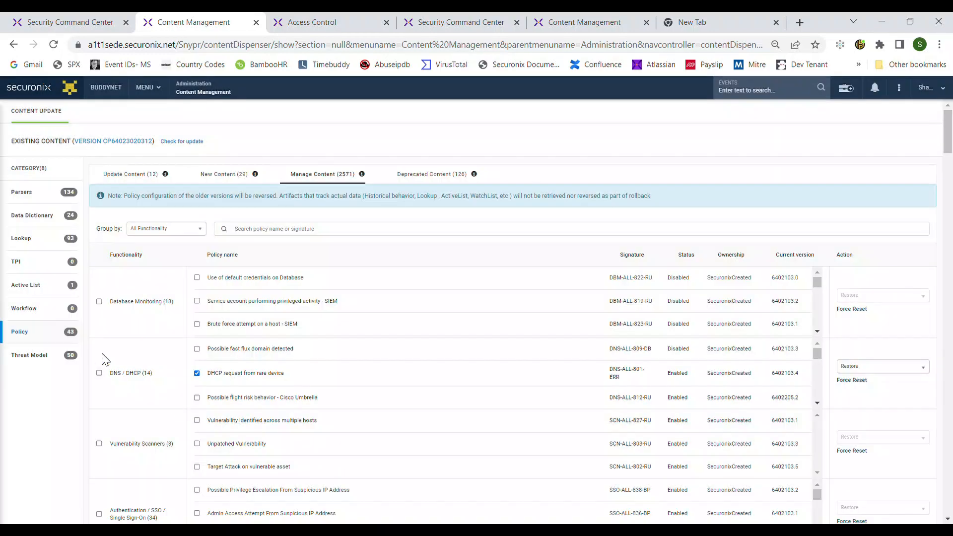
Step: Browse the Lookup and Threat Model content categories
{"action": "left_click", "coordinate": [44, 243]}
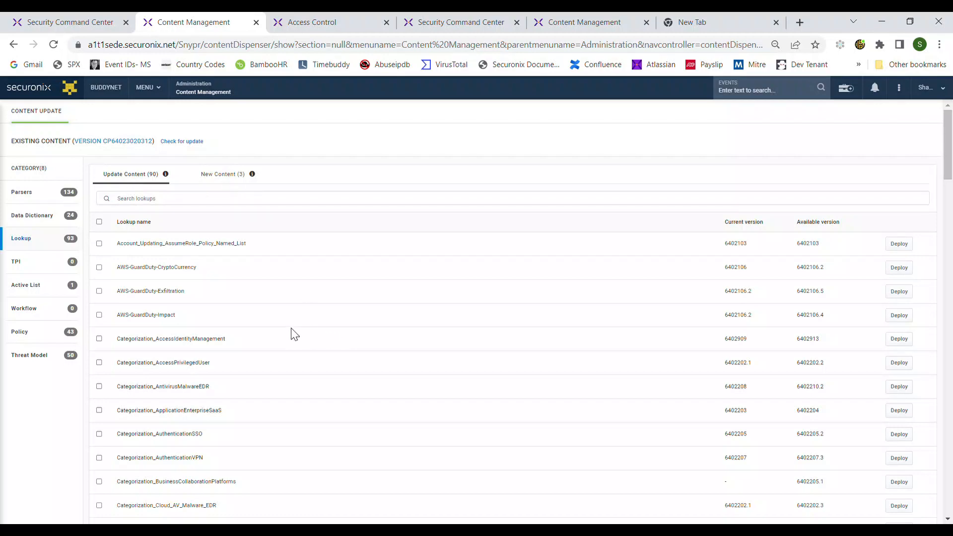
{"action": "left_click", "coordinate": [30, 355]}
{"action": "scroll", "coordinate": [85, 295], "scroll_direction": "down", "scroll_amount": 3}
{"action": "scroll", "coordinate": [233, 199], "scroll_direction": "up", "scroll_amount": 3}
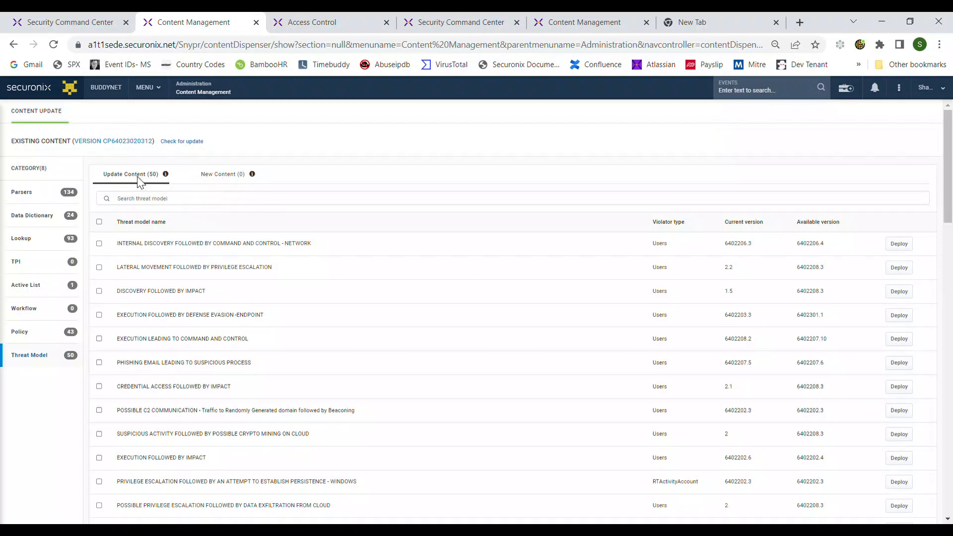
Step: Select the 'INTERNAL DISCOVERY FOLLOWED BY COMMAND AND CONTROL - NETWORK' threat model update
{"action": "left_click", "coordinate": [98, 243]}
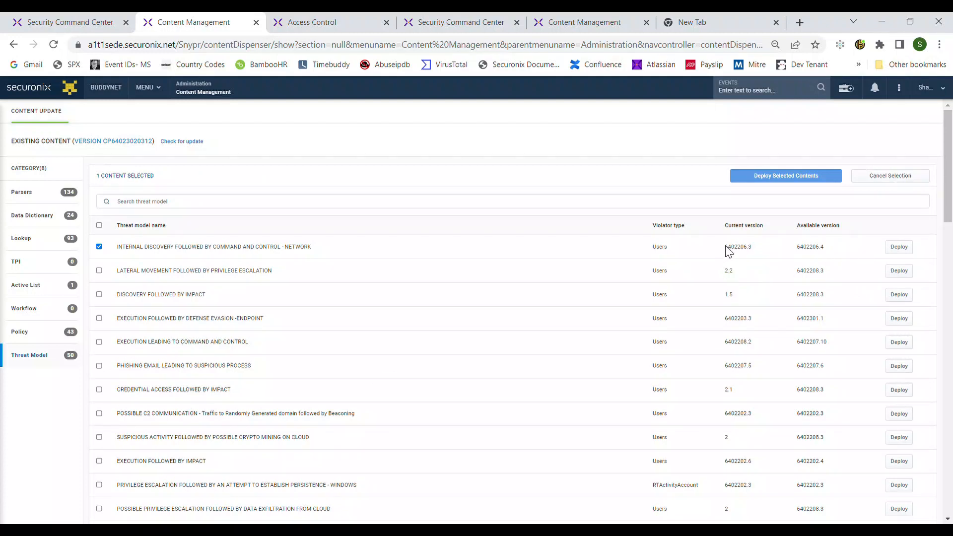
{"action": "left_click_drag", "start_coordinate": [720, 248], "coordinate": [758, 256]}
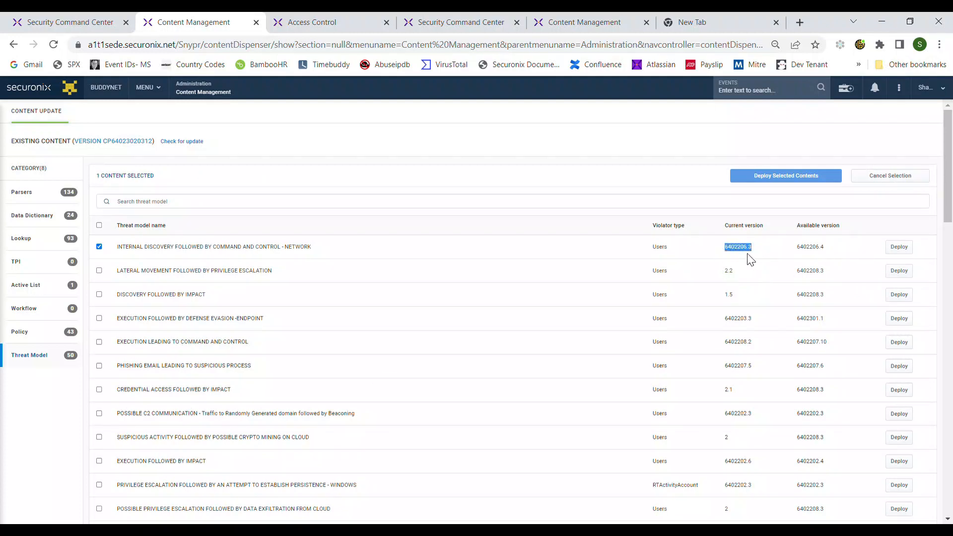